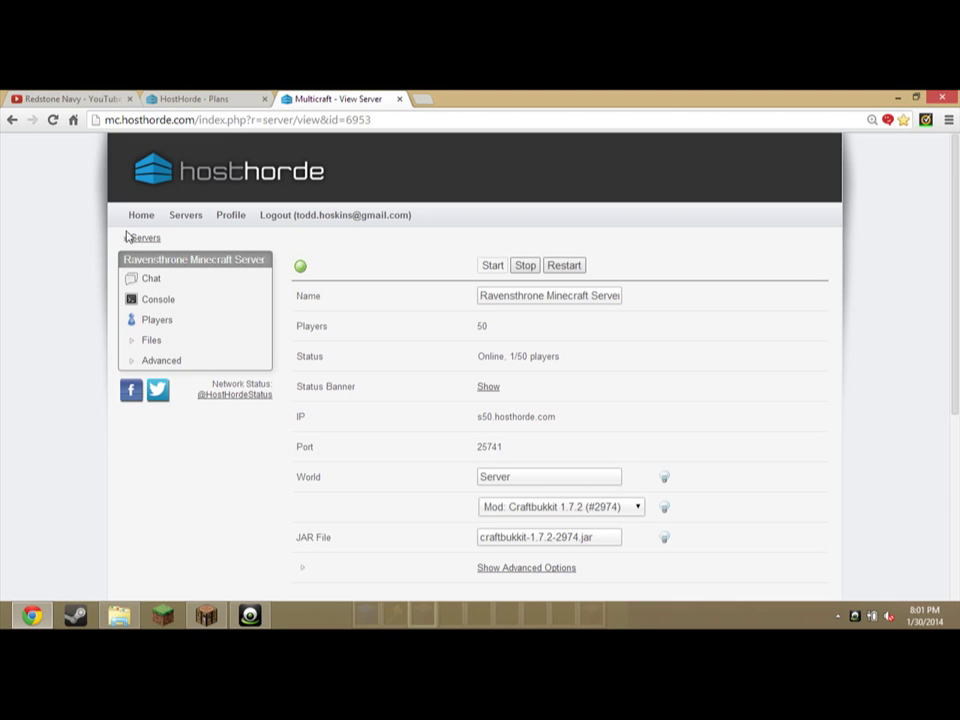
Open the Ravensthrone Chat page showing ~Hey connected and the recent connection log
{"action": "left_click", "coordinate": [192, 290]}
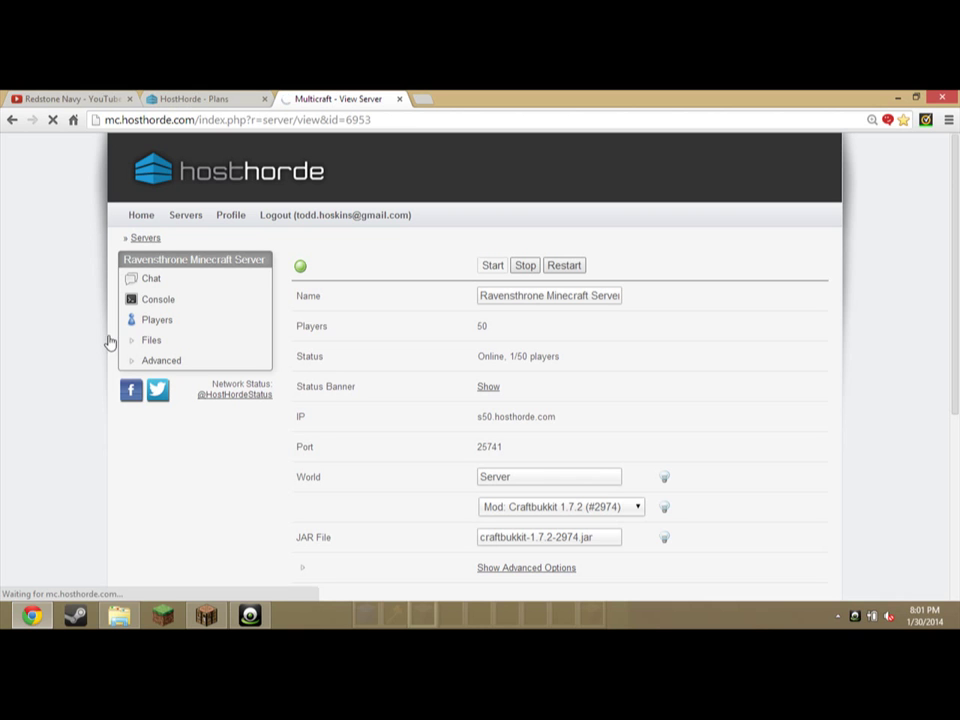
{"action": "left_click", "coordinate": [871, 121]}
{"action": "middle_click", "coordinate": [778, 244]}
{"action": "left_click", "coordinate": [778, 244]}
{"action": "scroll", "coordinate": [520, 163], "scroll_direction": "down", "scroll_amount": 1}
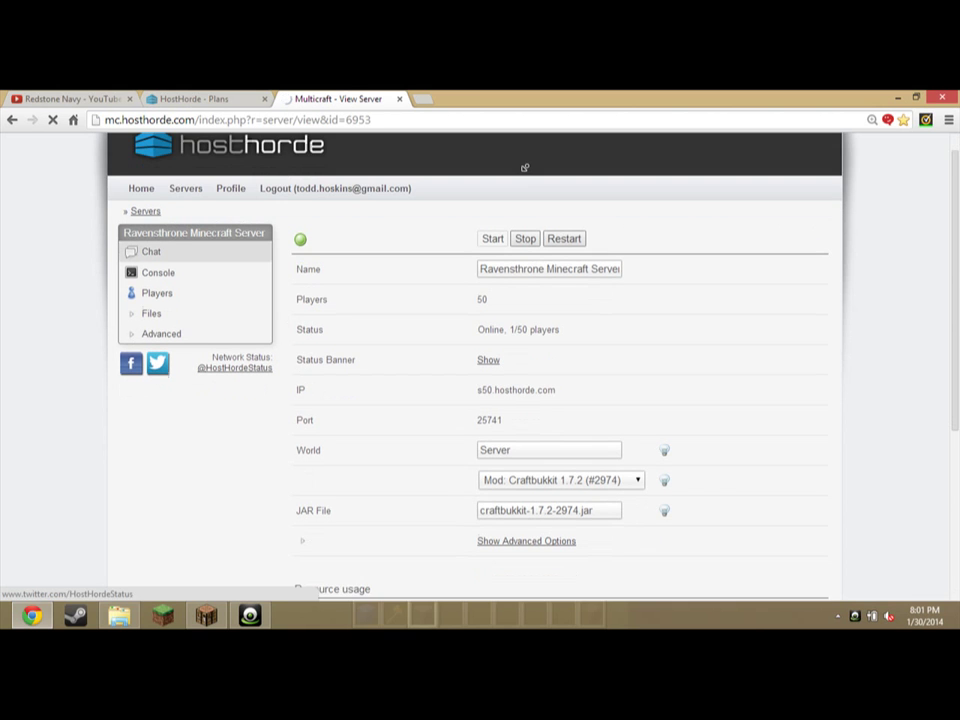
{"action": "scroll", "coordinate": [620, 400], "scroll_direction": "down", "scroll_amount": 5}
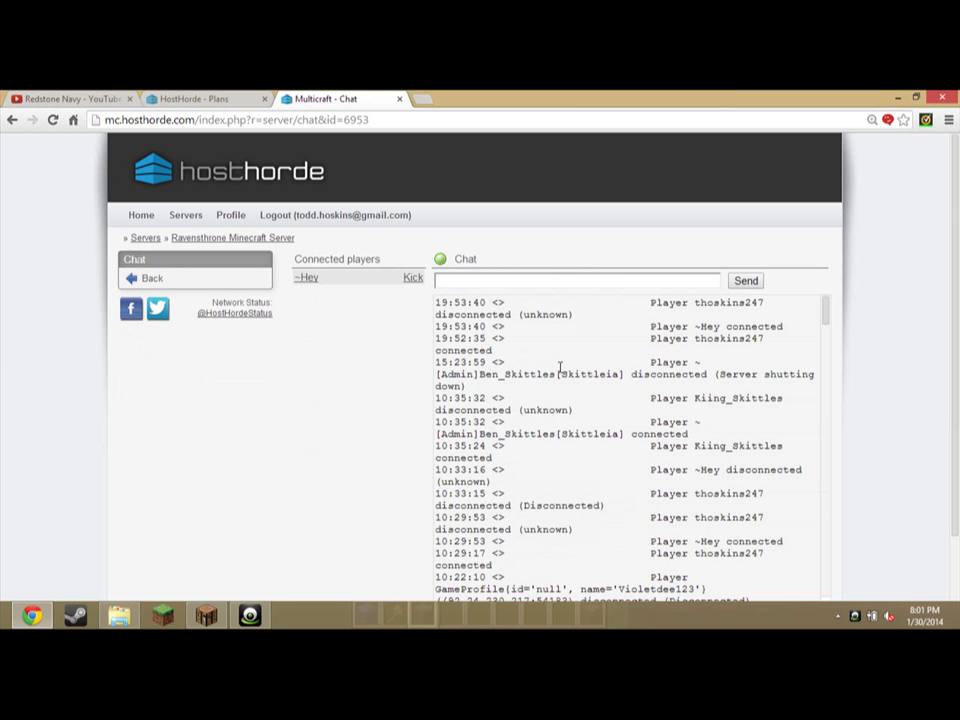
Scroll the chat log back to older messages, then return to the server overview
{"action": "left_click_drag", "start_coordinate": [826, 308], "coordinate": [835, 366]}
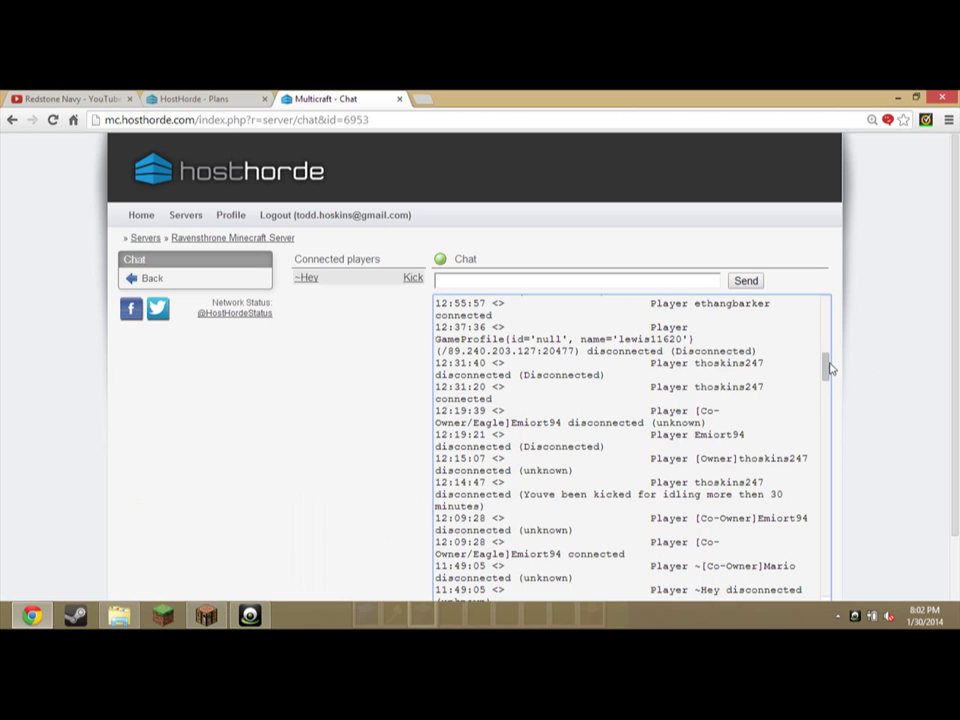
{"action": "mouse_move", "coordinate": [829, 369]}
{"action": "left_mouse_down"}
{"action": "mouse_move", "coordinate": [832, 392]}
{"action": "mouse_move", "coordinate": [851, 193]}
{"action": "mouse_move", "coordinate": [4, 118]}
{"action": "left_mouse_up"}
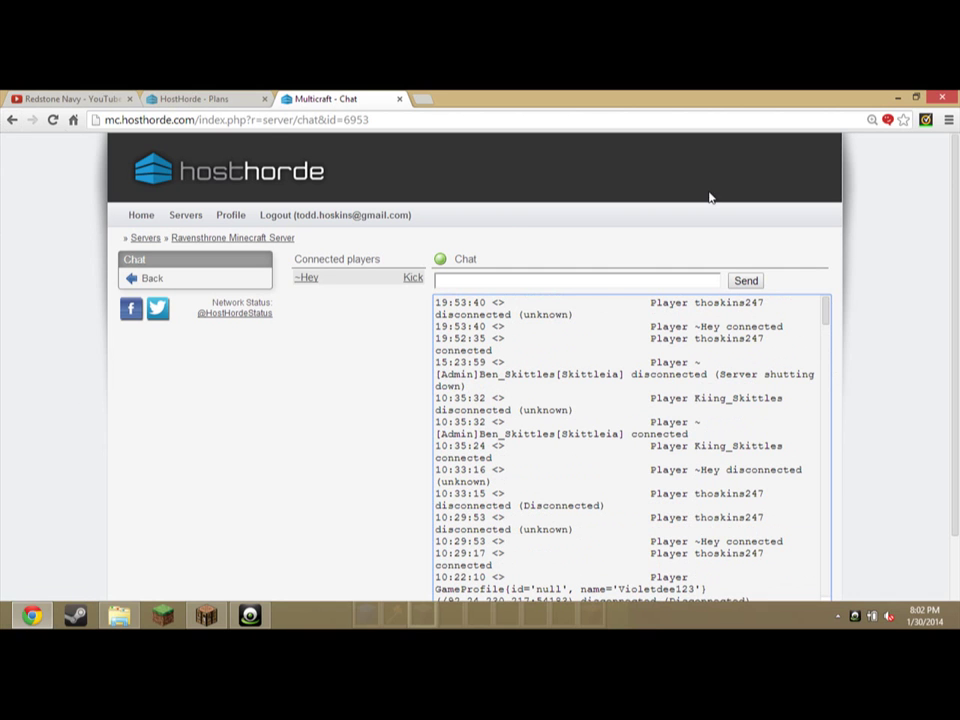
{"action": "left_click", "coordinate": [199, 280]}
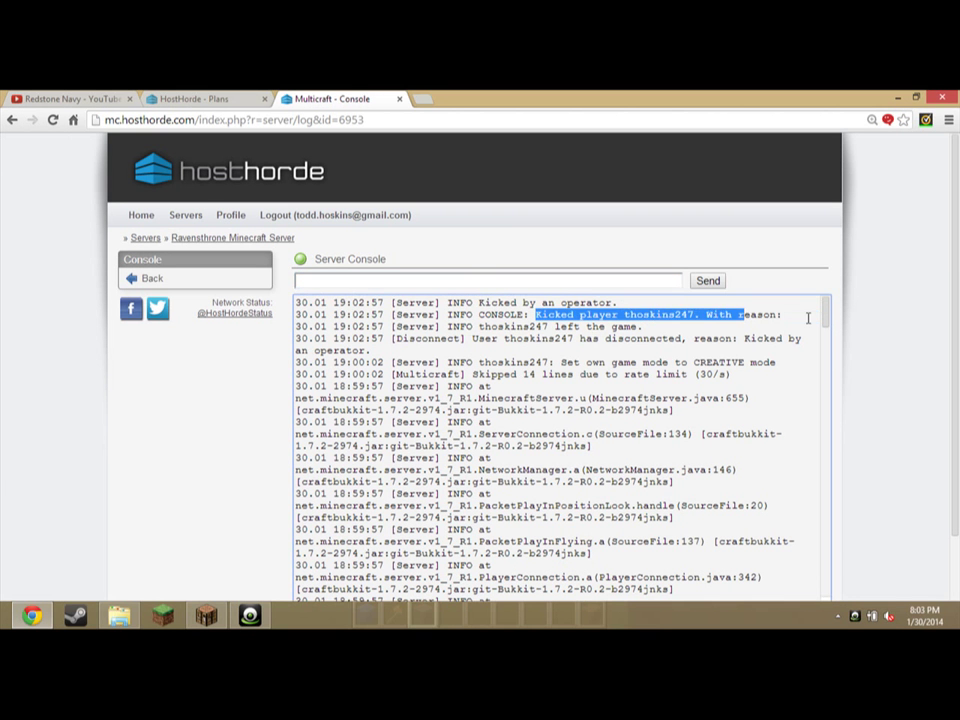
Highlight and deselect the console log lines about the operator kicking a player
{"action": "left_click_drag", "start_coordinate": [536, 313], "coordinate": [295, 302]}
{"action": "left_click", "coordinate": [681, 316]}
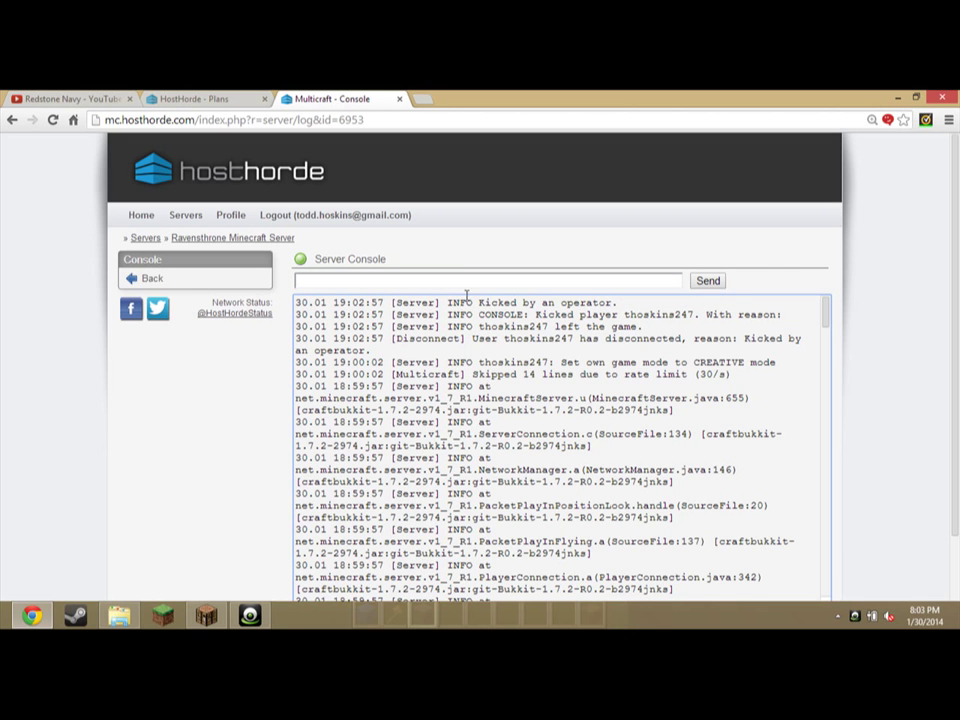
{"action": "left_click_drag", "start_coordinate": [541, 324], "coordinate": [695, 320]}
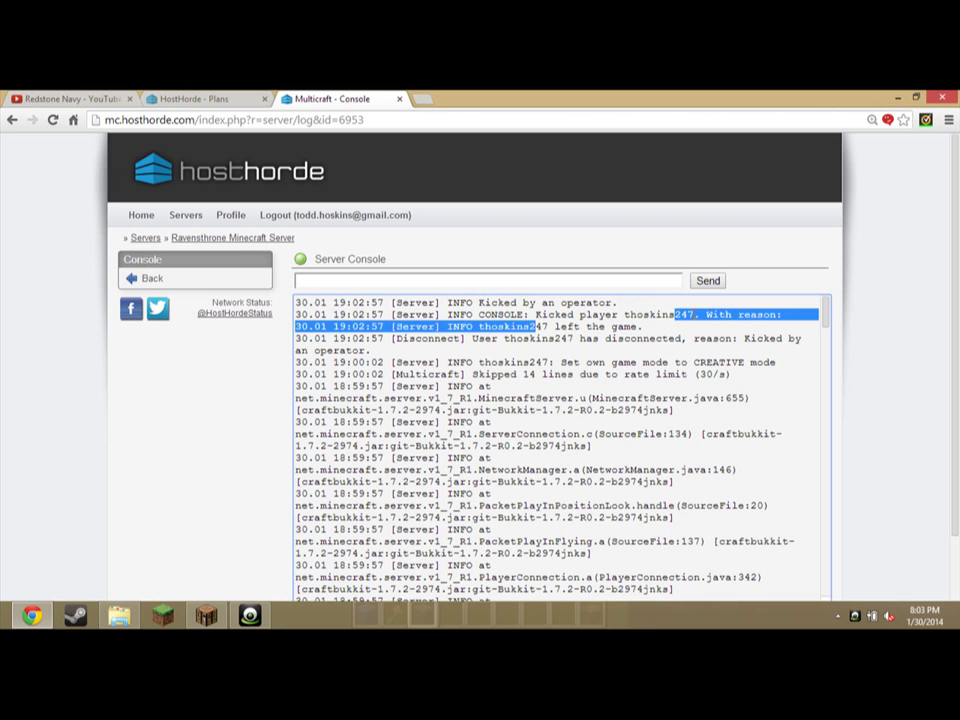
{"action": "left_click", "coordinate": [872, 364]}
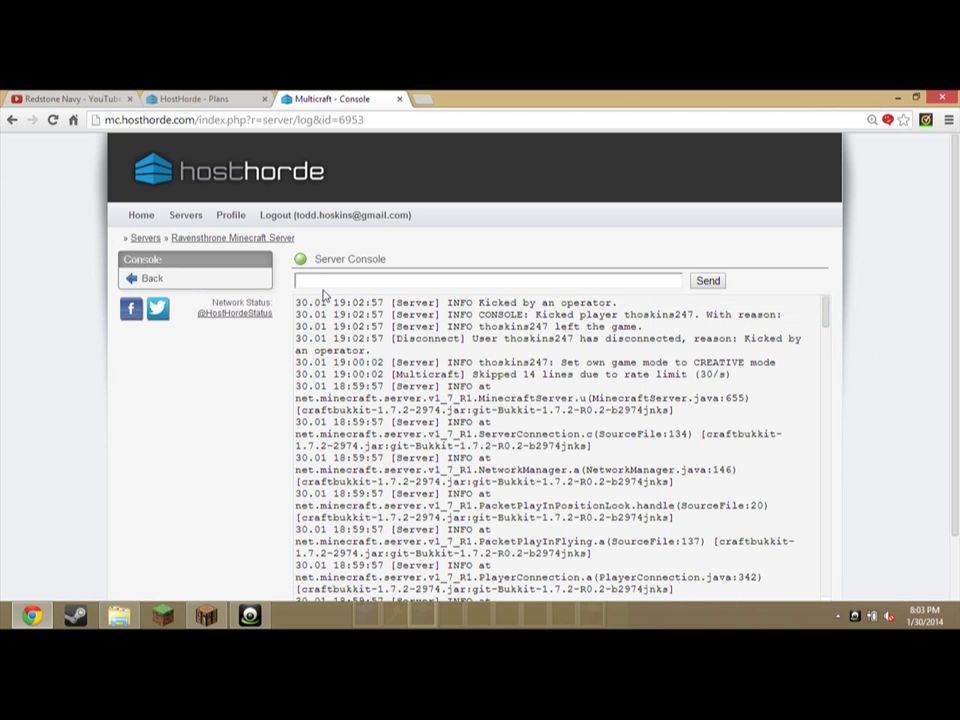
Browse the Players list of 216 results, then go back to the server overview
{"action": "left_click", "coordinate": [240, 279]}
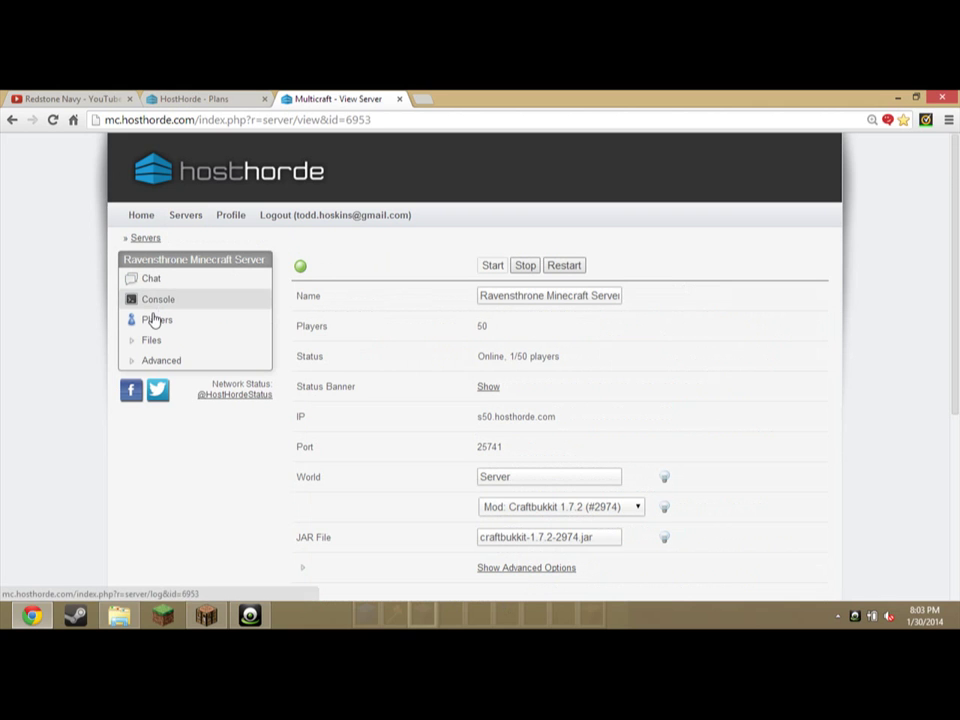
{"action": "scroll", "coordinate": [155, 323], "scroll_direction": "down", "scroll_amount": 1}
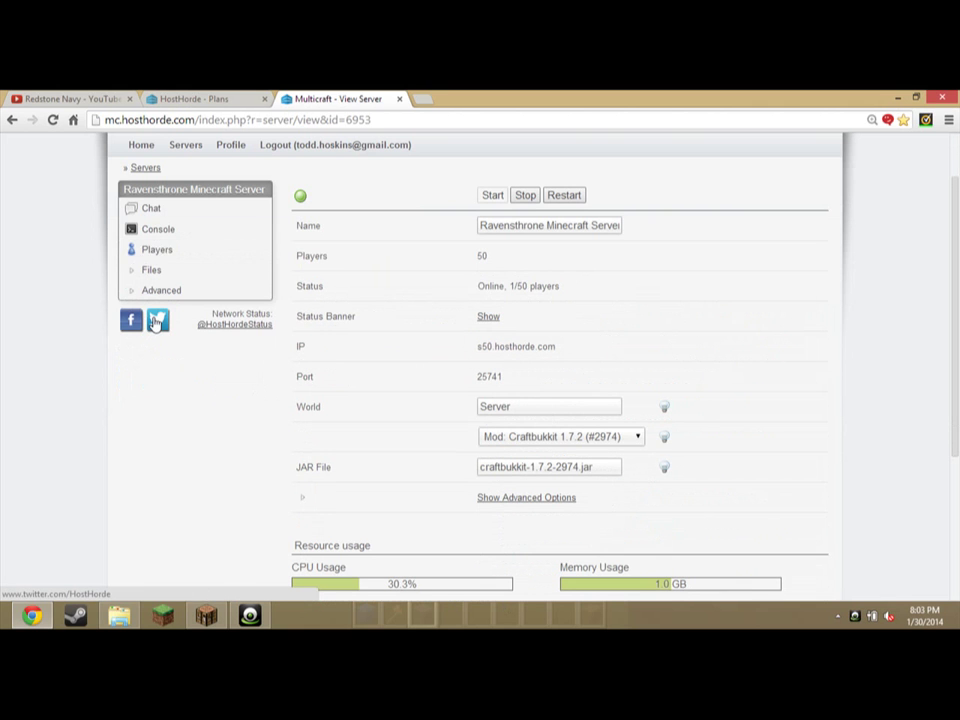
{"action": "left_click", "coordinate": [153, 253]}
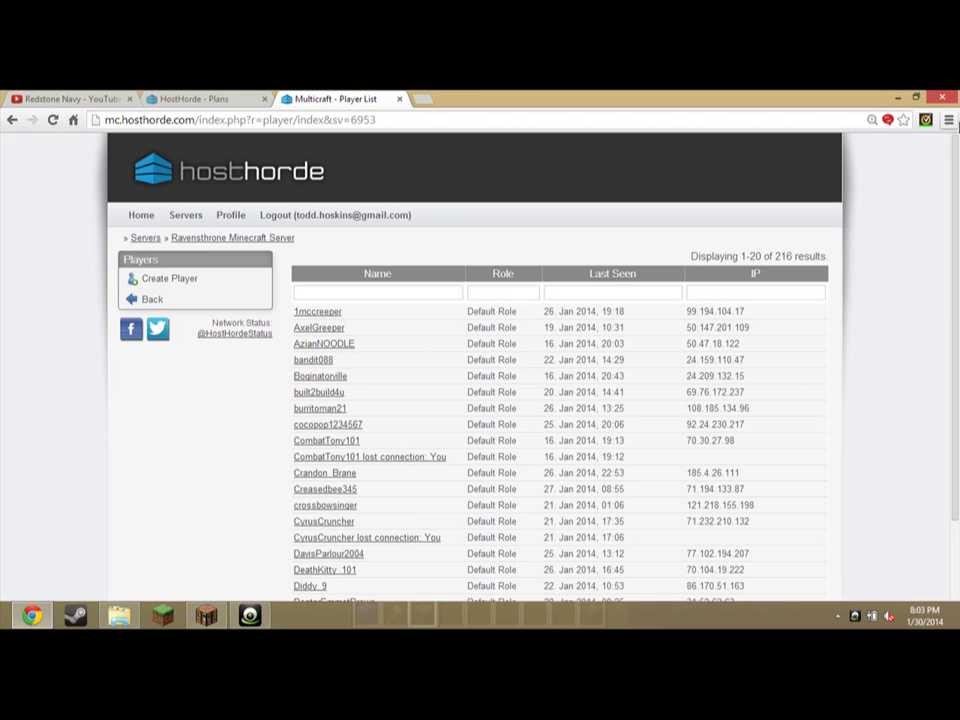
{"action": "scroll", "coordinate": [874, 313], "scroll_direction": "down", "scroll_amount": 2}
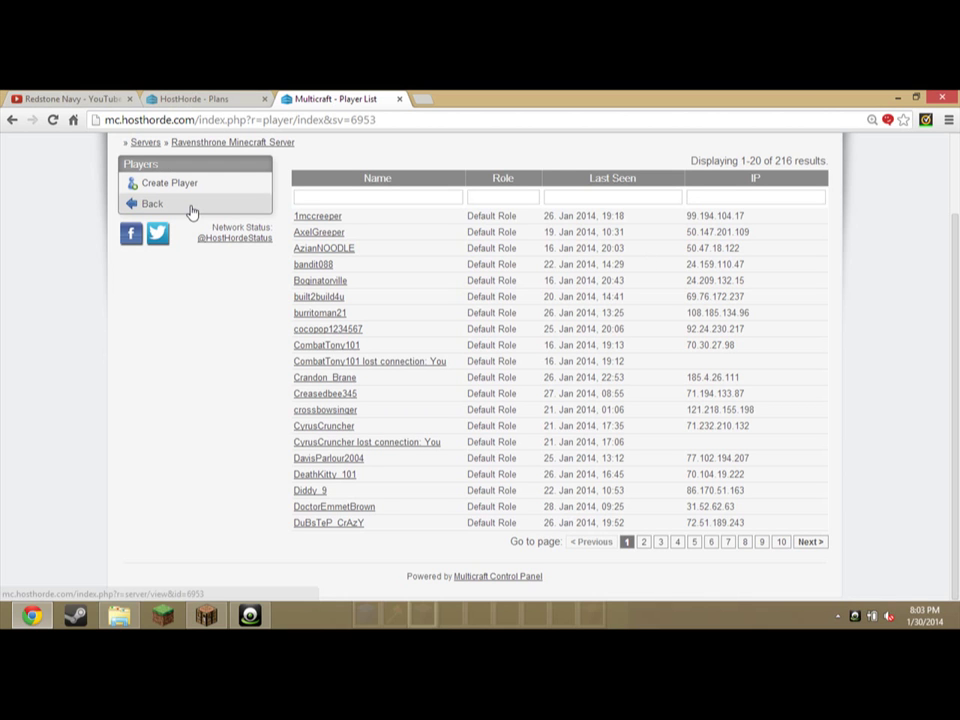
{"action": "left_click", "coordinate": [246, 203]}
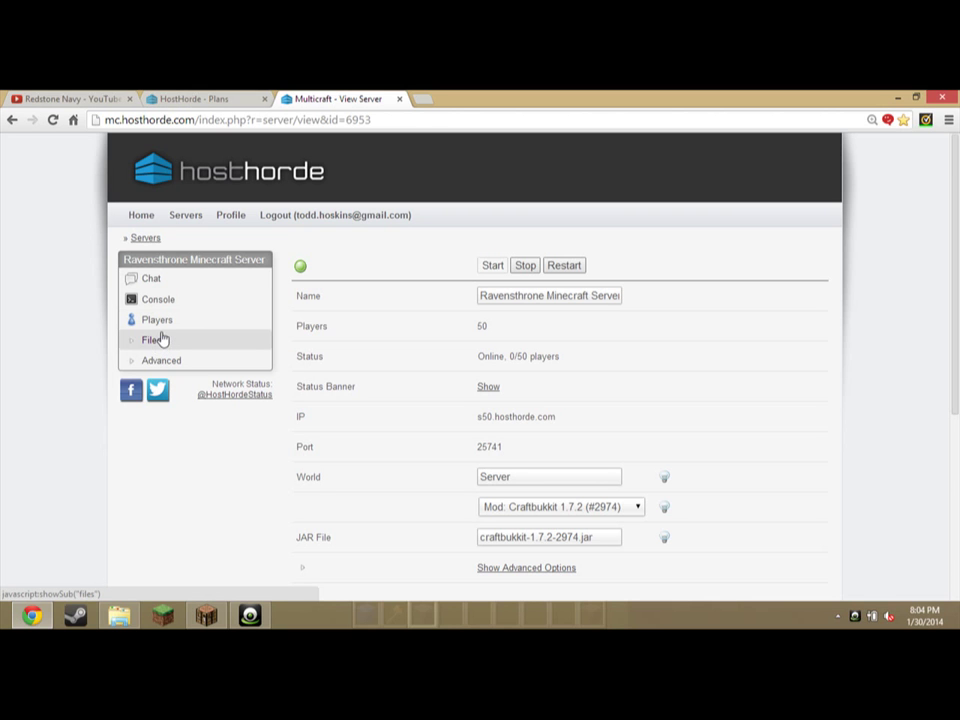
Expand Files and open Config Files, listing server.properties, ops.txt and banned-ips.txt
{"action": "left_click", "coordinate": [160, 340]}
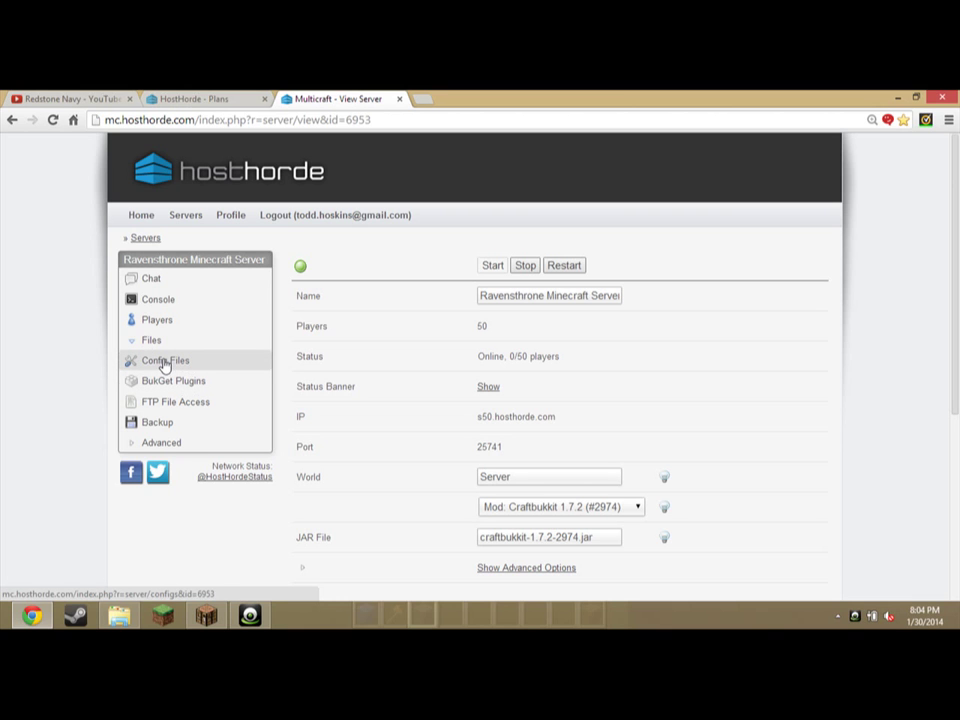
{"action": "left_click", "coordinate": [165, 364]}
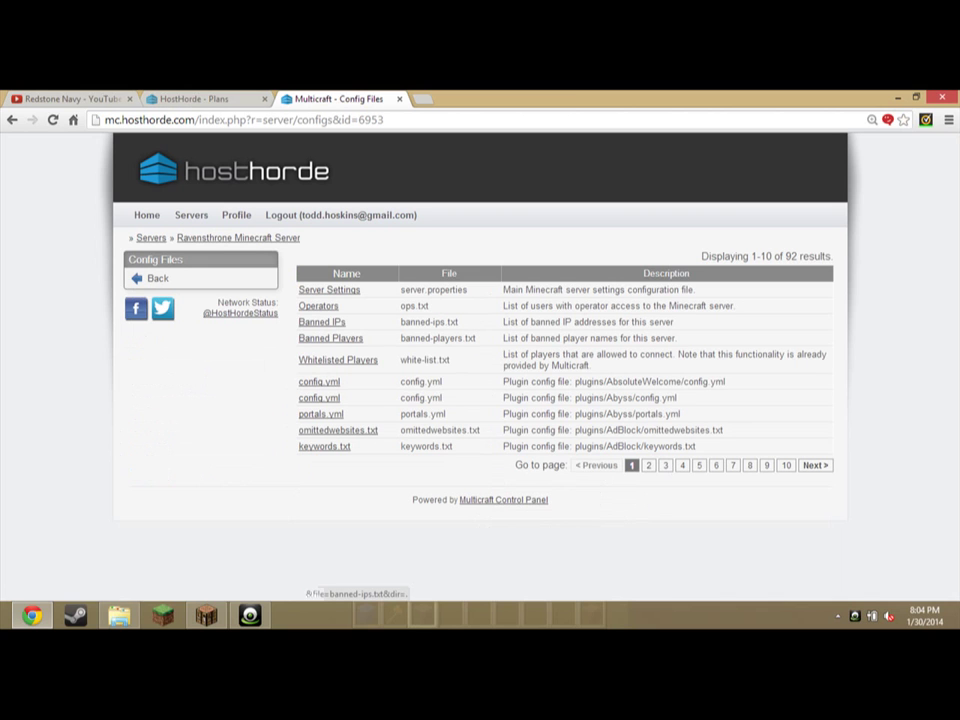
{"action": "left_click", "coordinate": [316, 325]}
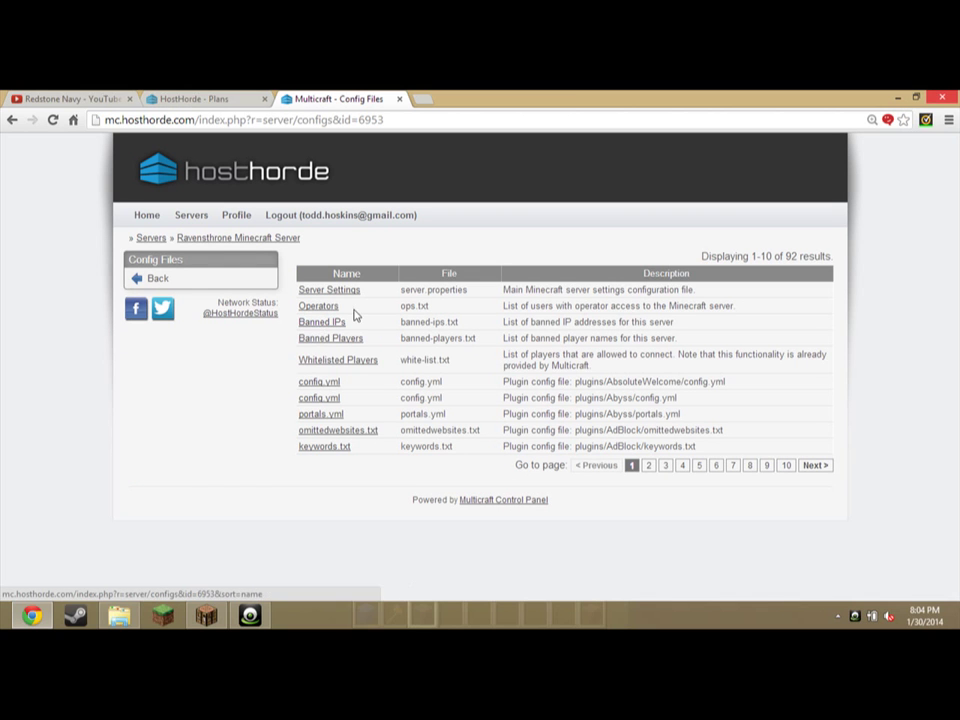
{"action": "left_click", "coordinate": [345, 292]}
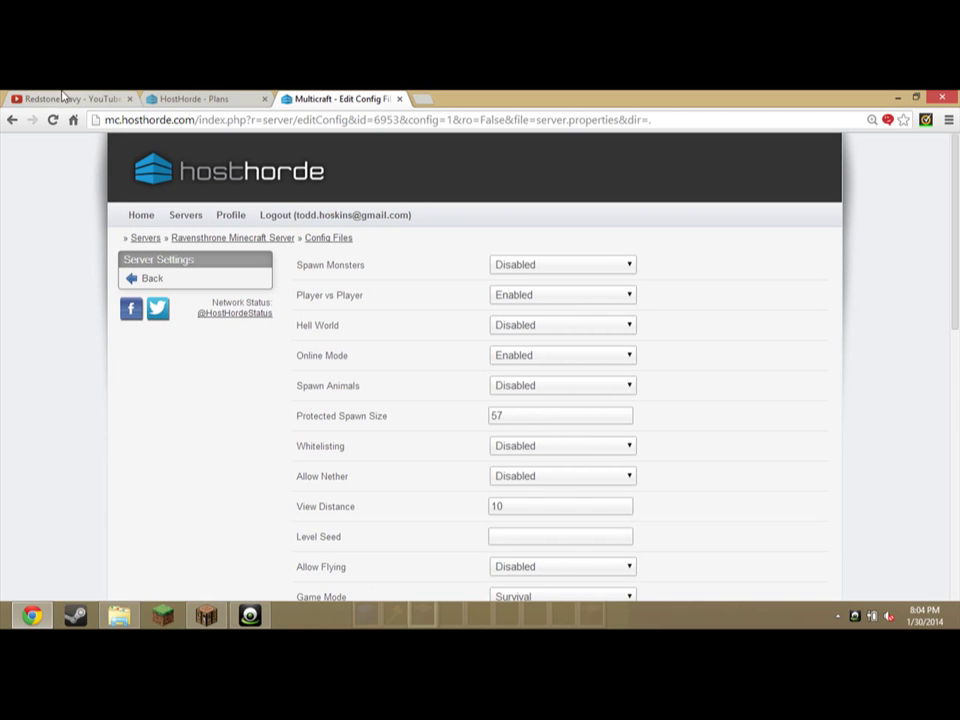
{"action": "left_click", "coordinate": [136, 275]}
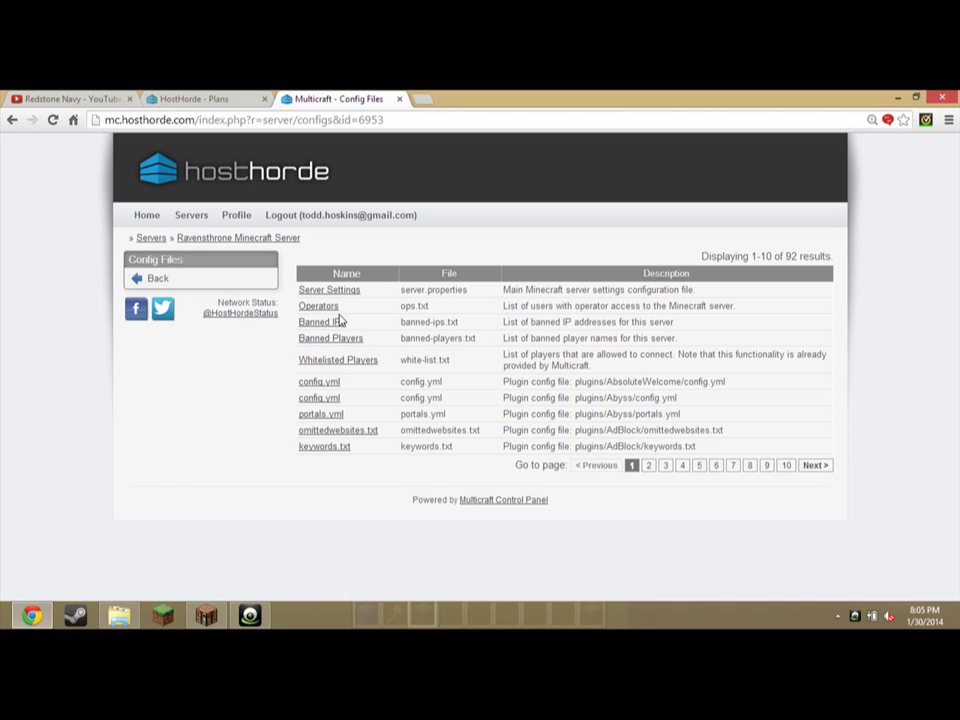
Return to the overview and expand, then collapse, the Files and Advanced menus
{"action": "left_click", "coordinate": [220, 283]}
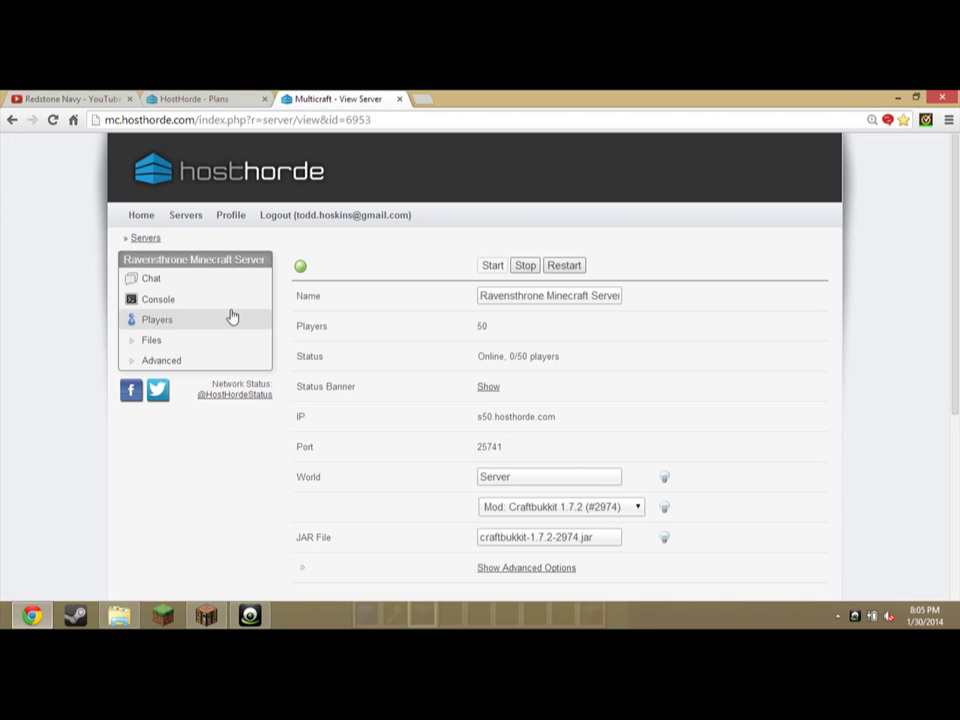
{"action": "left_click", "coordinate": [220, 342]}
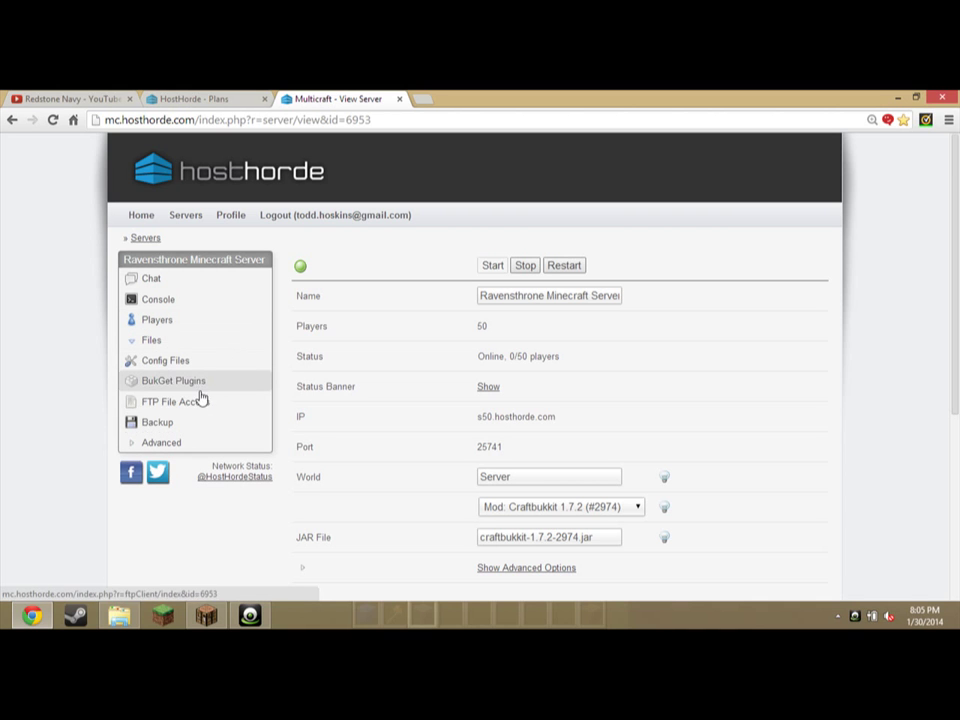
{"action": "left_click", "coordinate": [149, 341]}
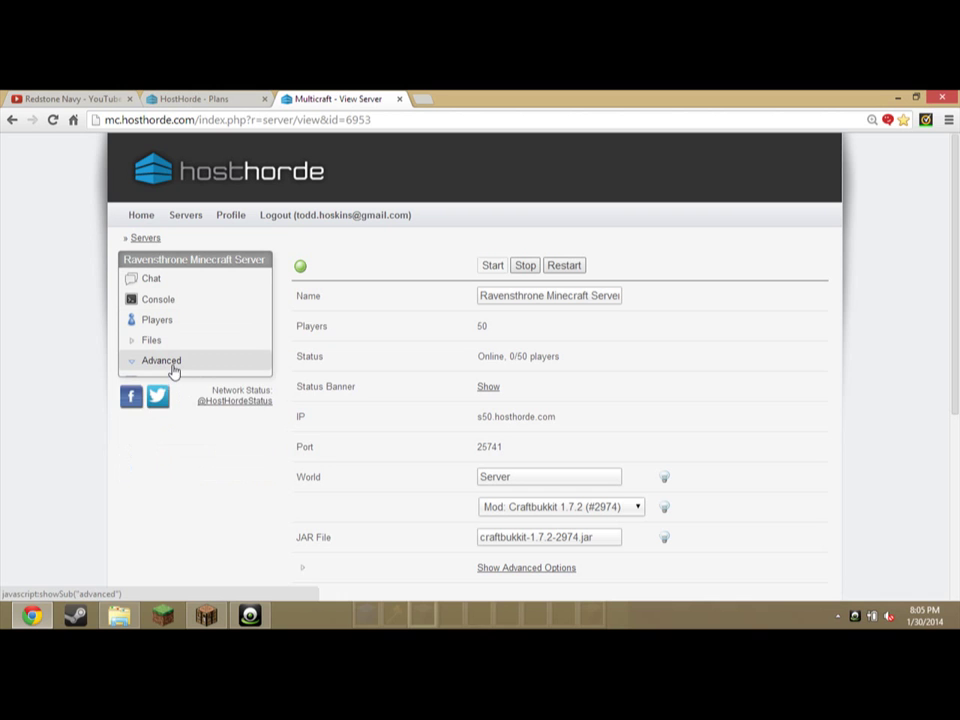
{"action": "left_click", "coordinate": [176, 364]}
{"action": "left_click", "coordinate": [197, 371]}
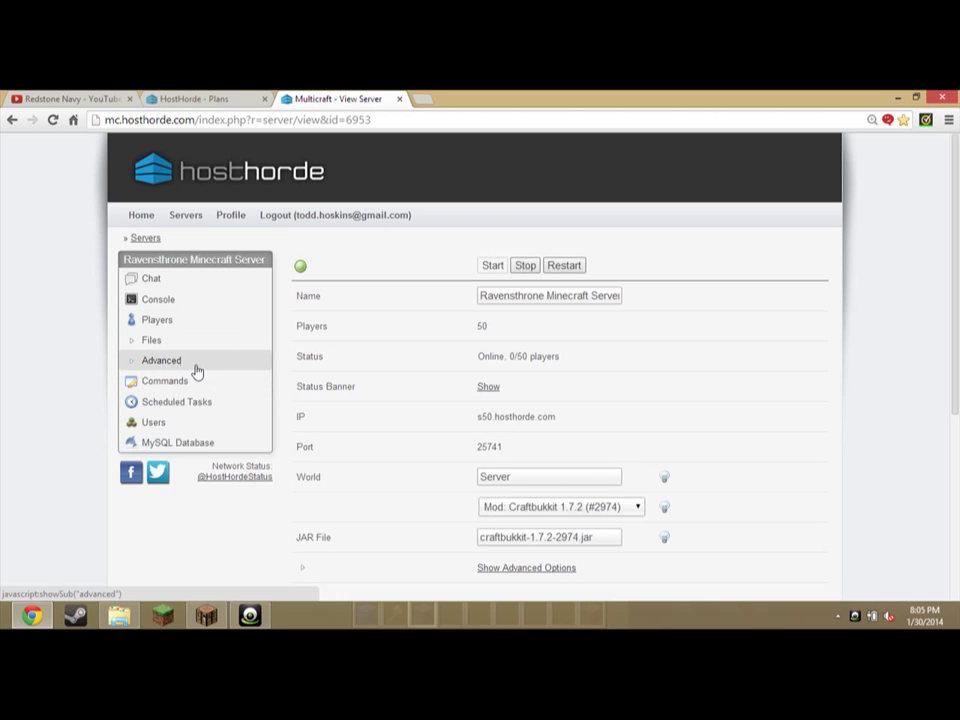
{"action": "left_click", "coordinate": [196, 369]}
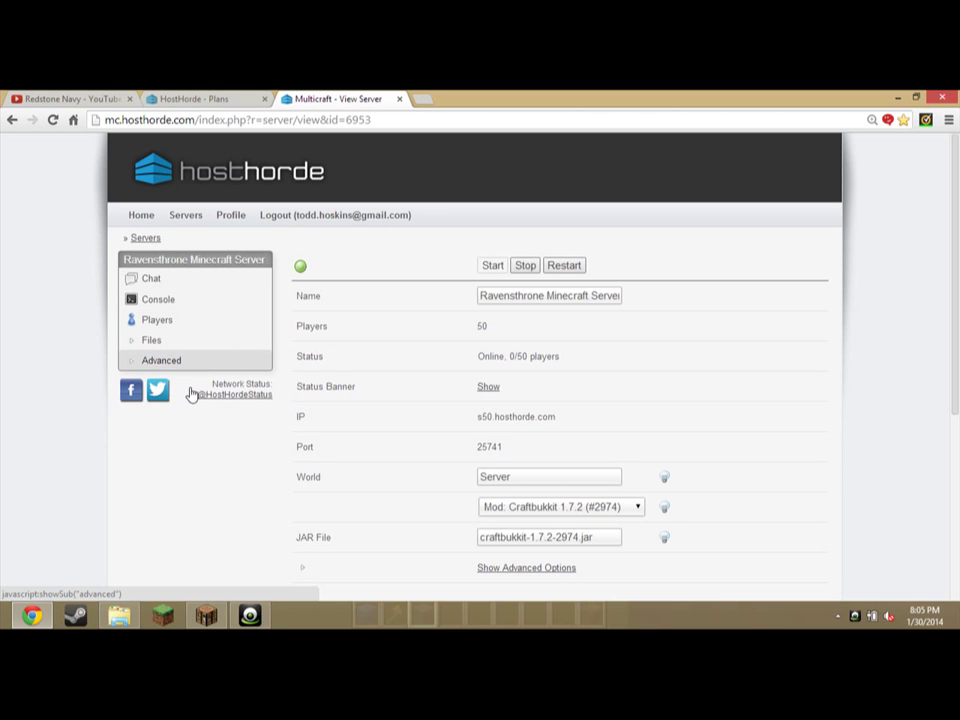
View the Users page under Advanced, listing one owner account, then go back
{"action": "left_click", "coordinate": [165, 360]}
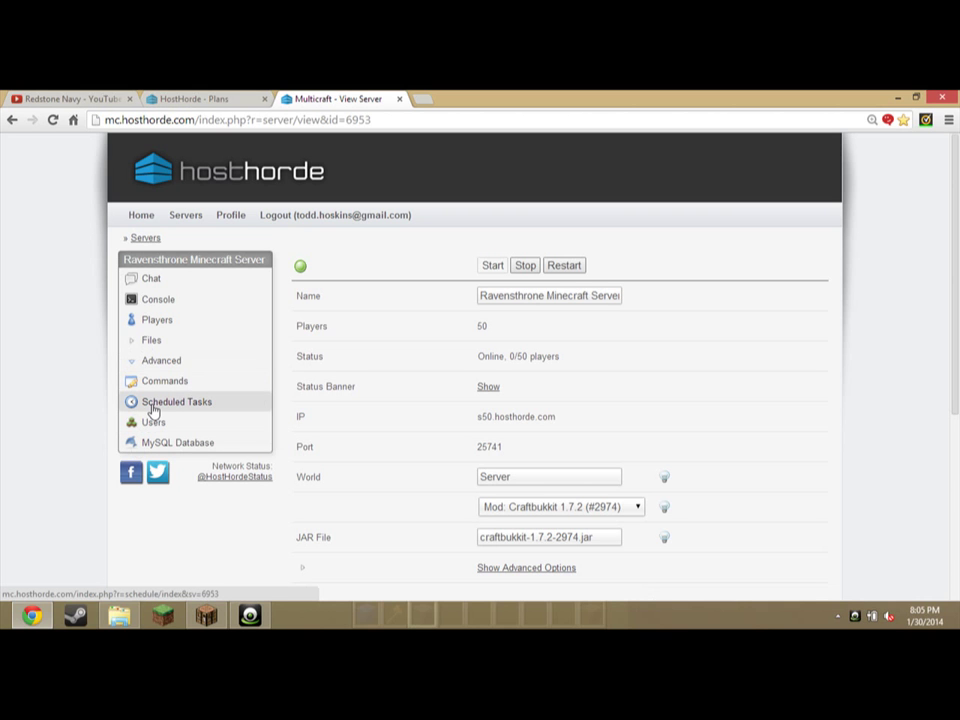
{"action": "left_click", "coordinate": [155, 422]}
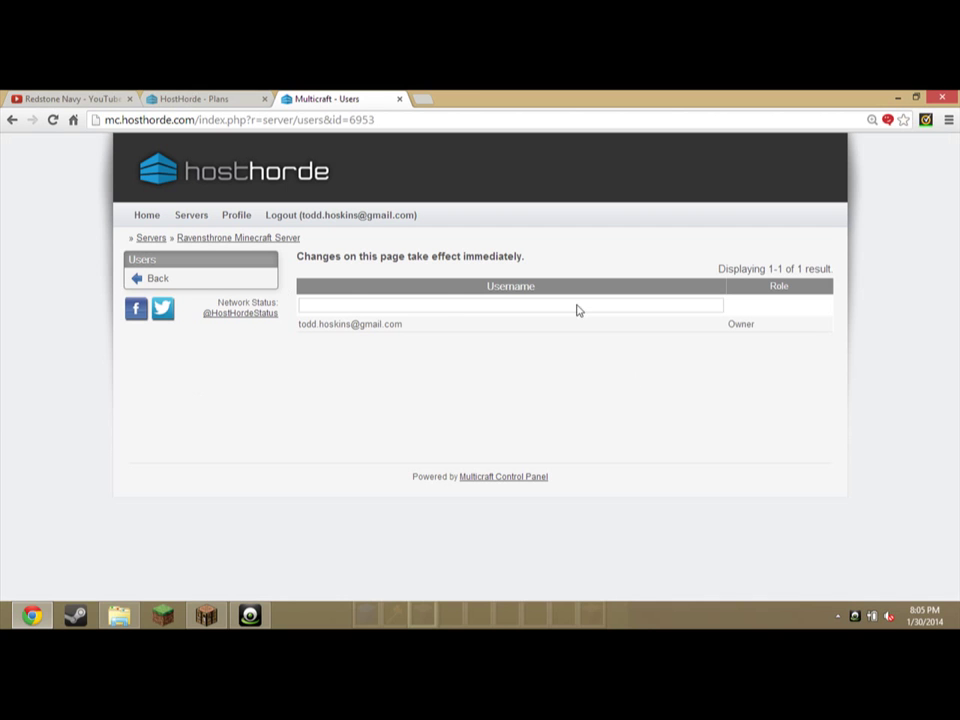
{"action": "left_click", "coordinate": [172, 278]}
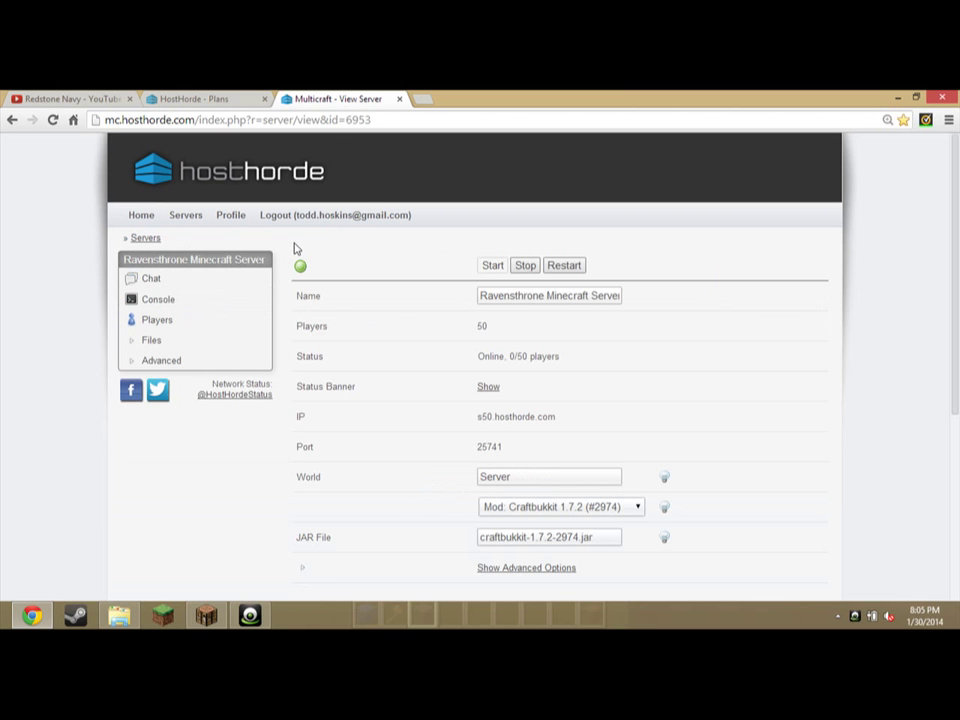
{"action": "left_click", "coordinate": [255, 364]}
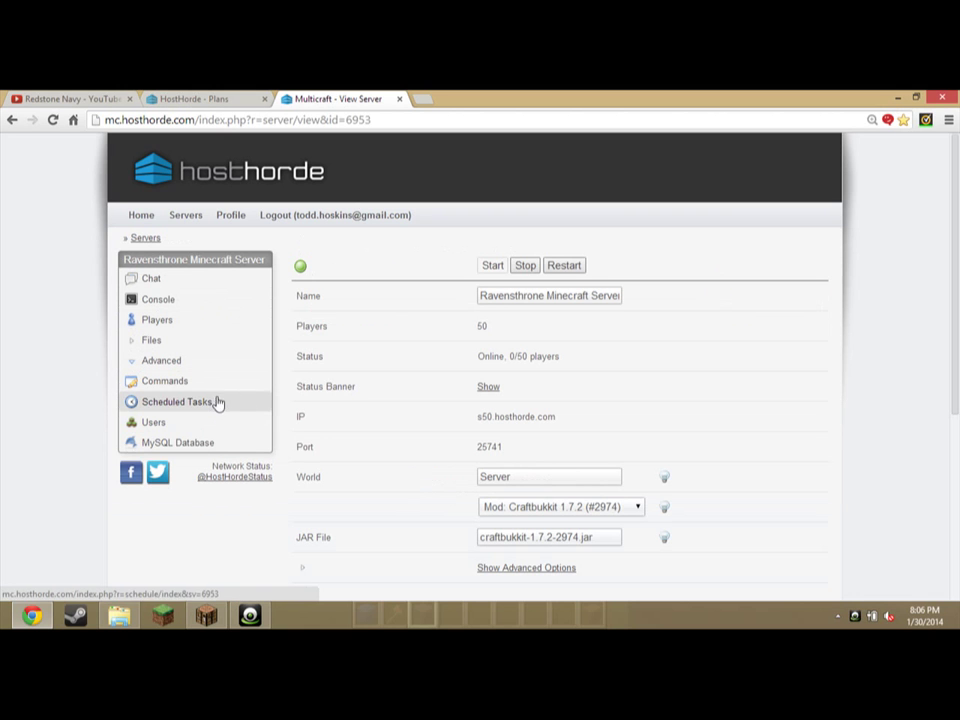
{"action": "left_click", "coordinate": [210, 443]}
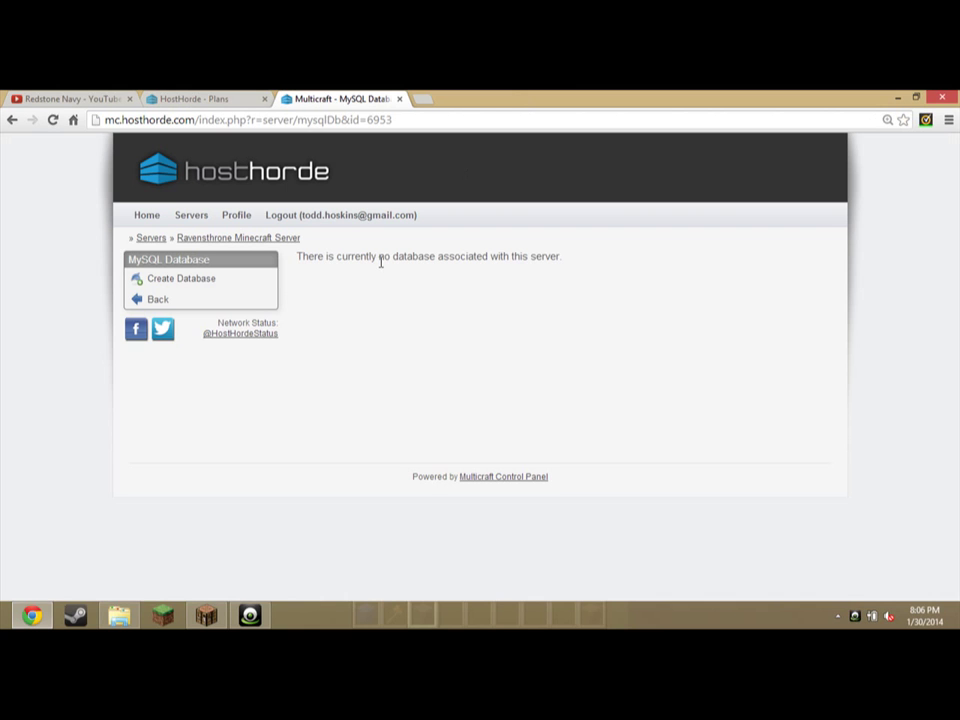
{"action": "left_click", "coordinate": [266, 302]}
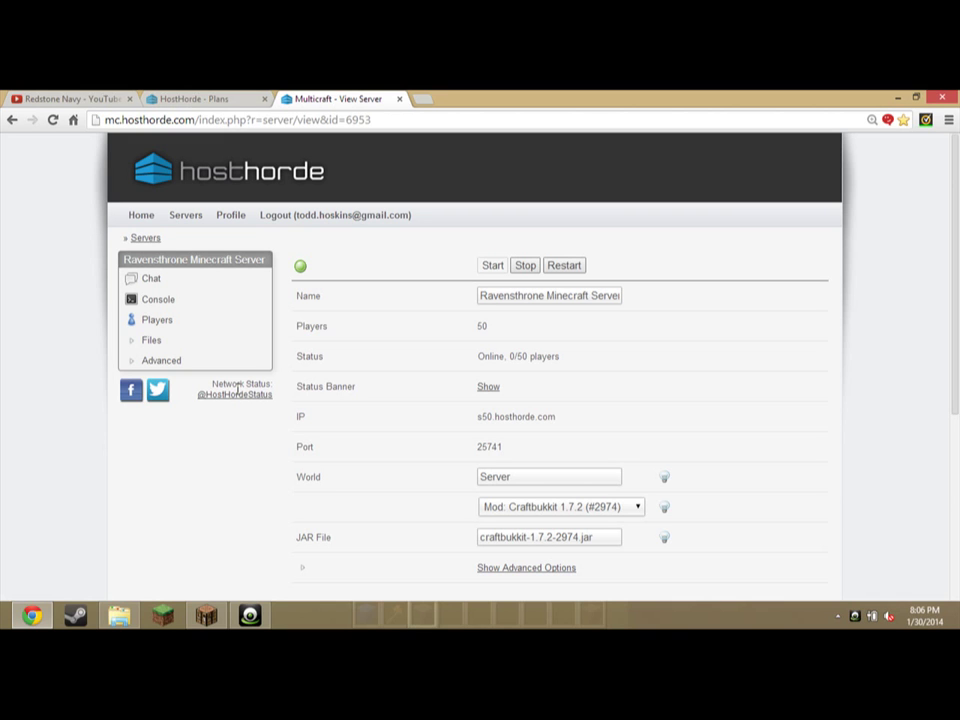
{"action": "left_click", "coordinate": [178, 360]}
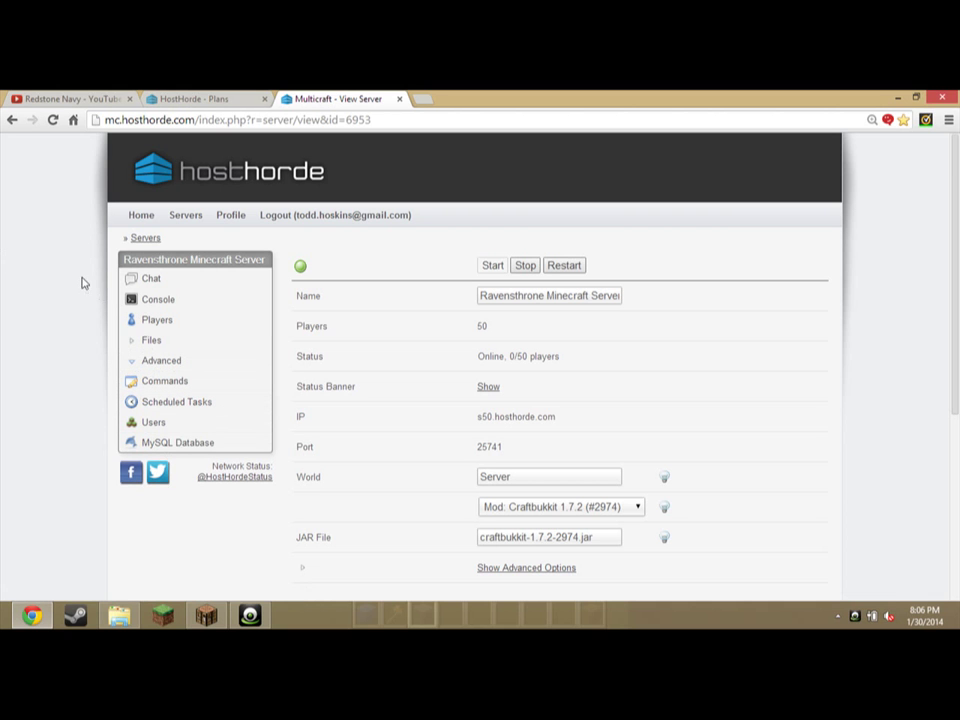
{"action": "left_click", "coordinate": [226, 361]}
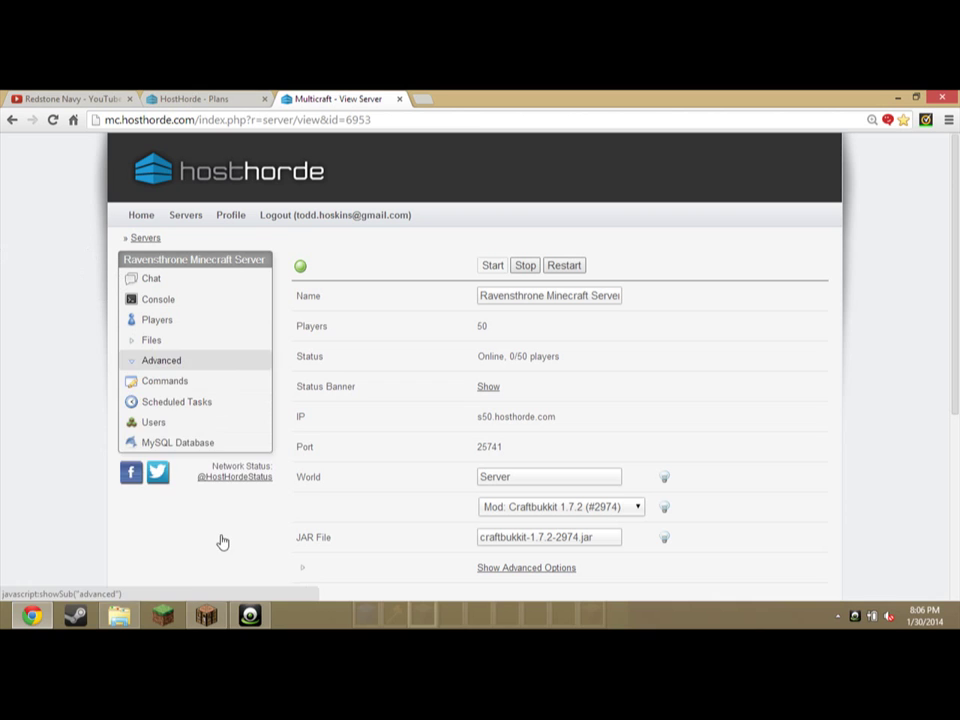
{"action": "left_click", "coordinate": [250, 614]}
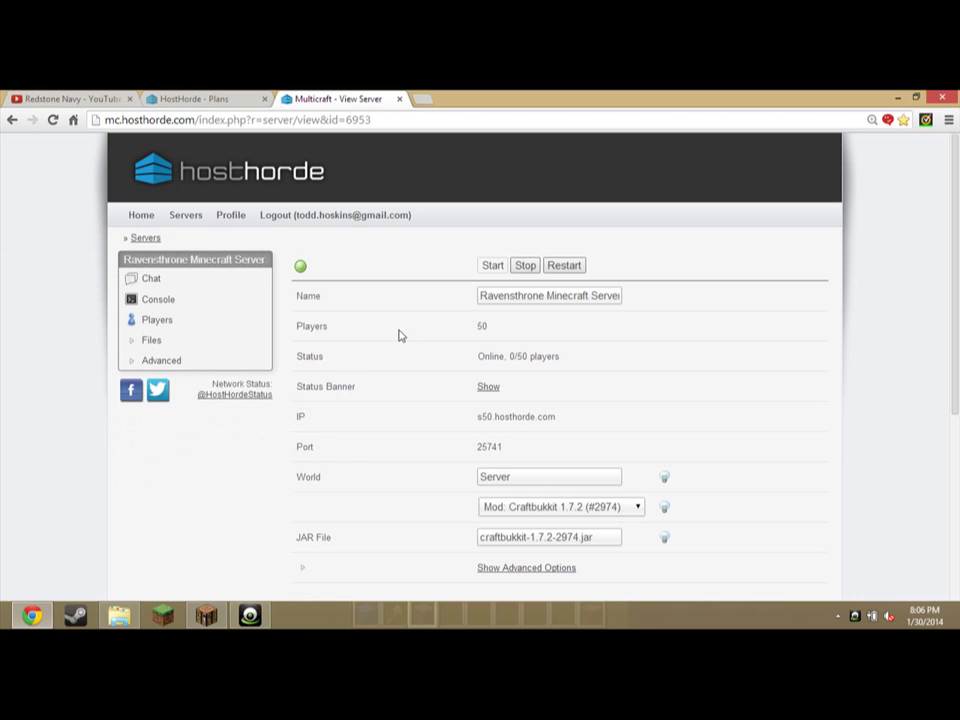